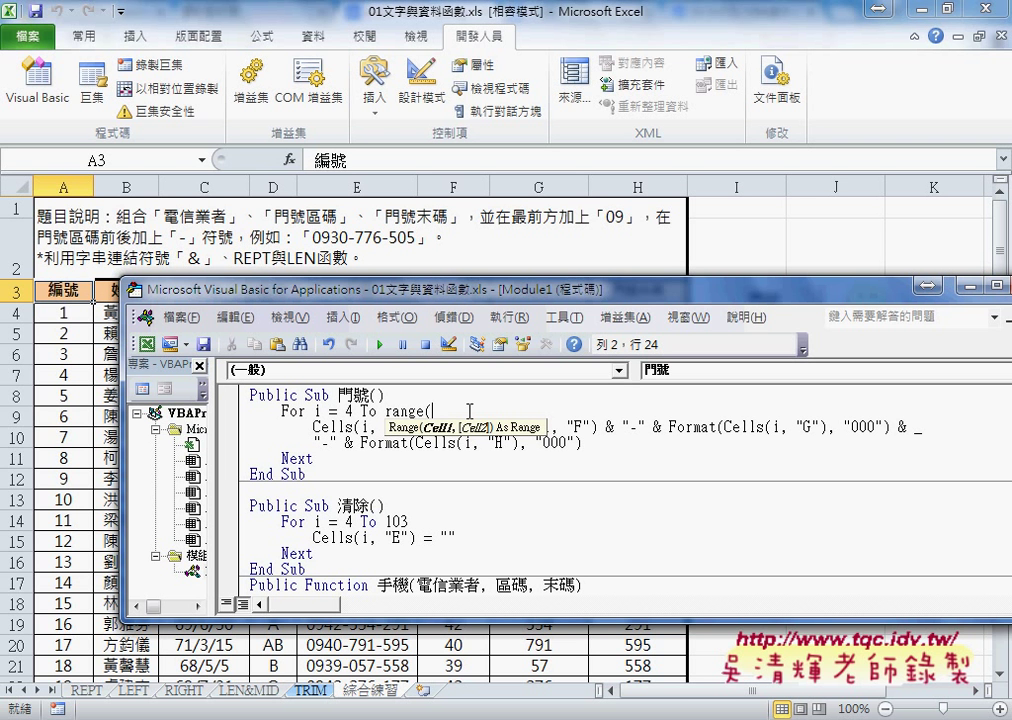
Step: Make the 門號 loop header read For i = 4 To range("A4") in place of the fixed bound
text(")
text(A4)
text("))
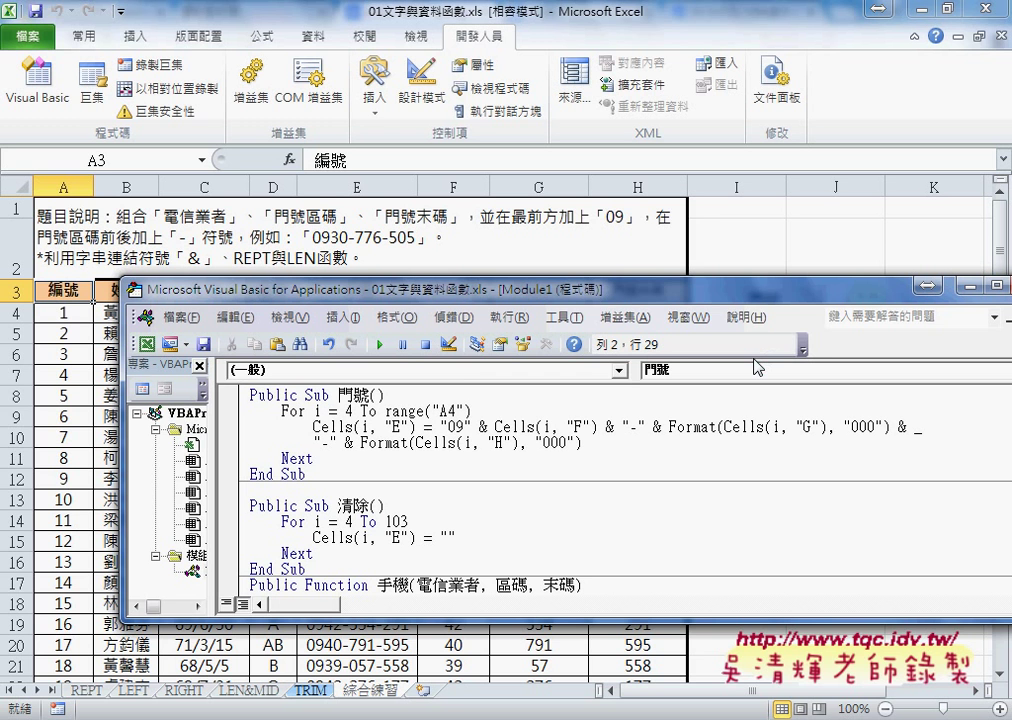
Step: Extend the 門號 loop bound to range("A4").End by picking End from the auto-complete list
text(.)
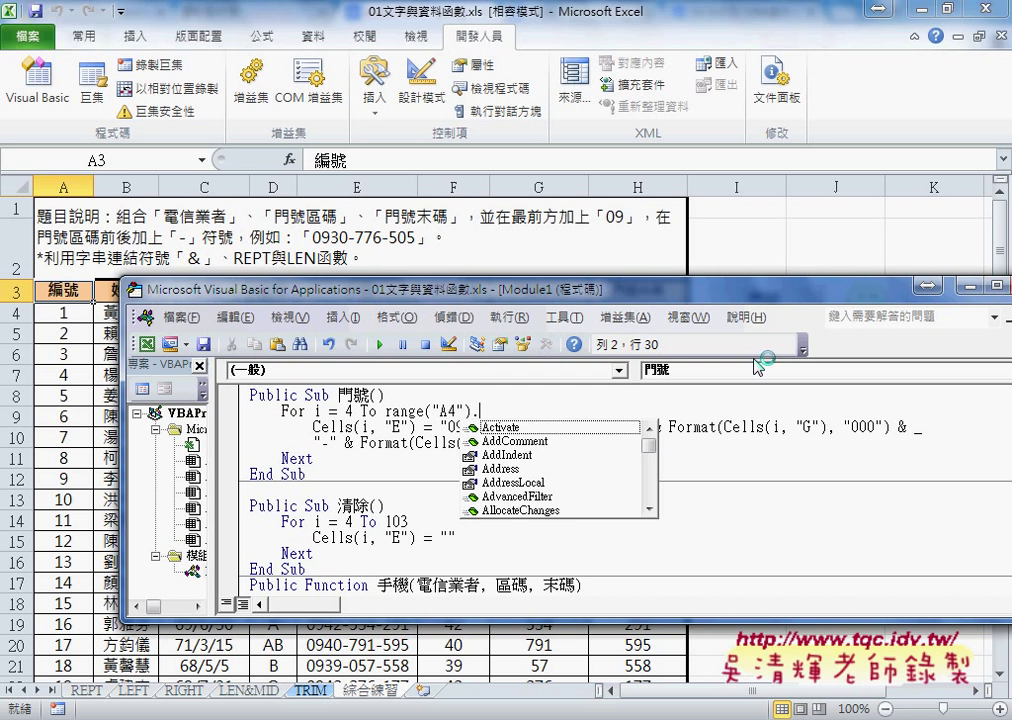
text(E)
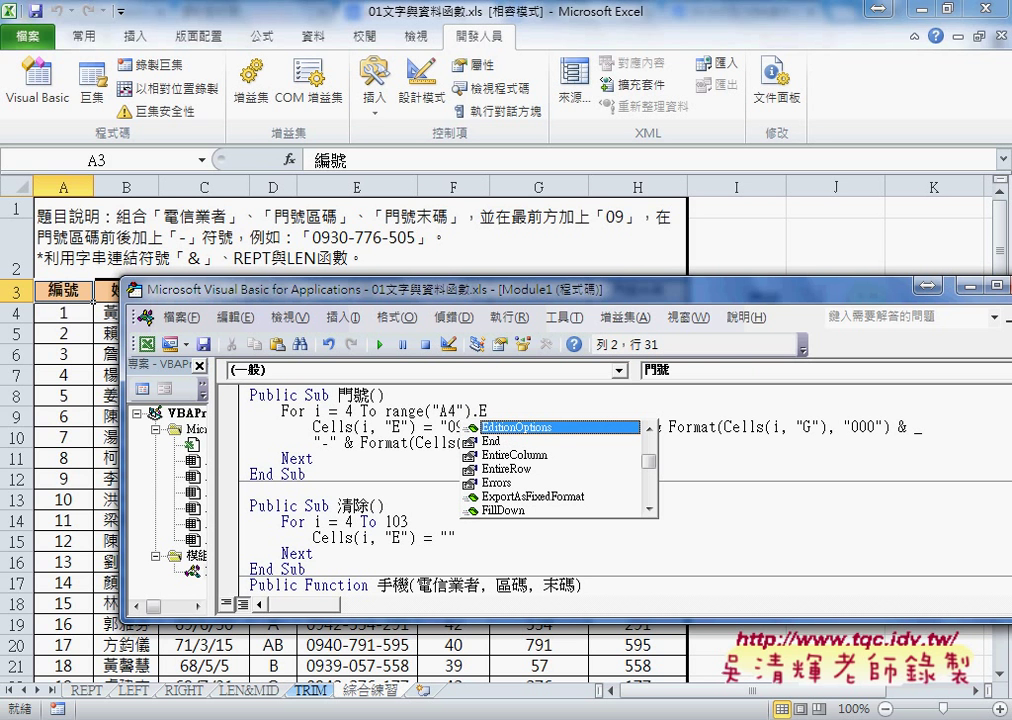
key(Down)
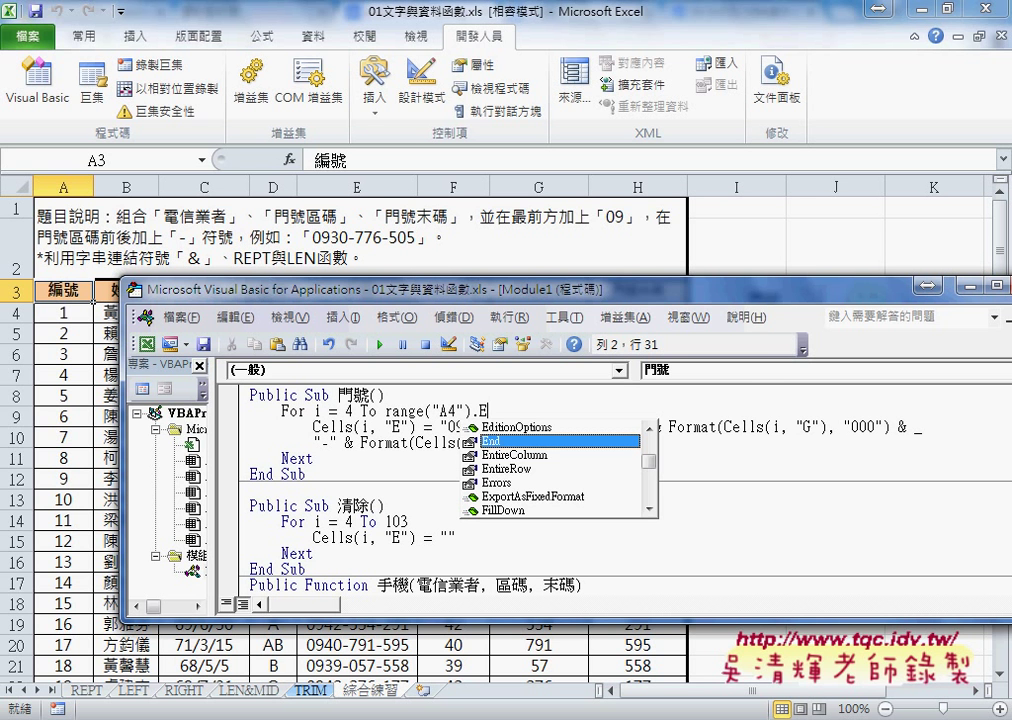
key(space)
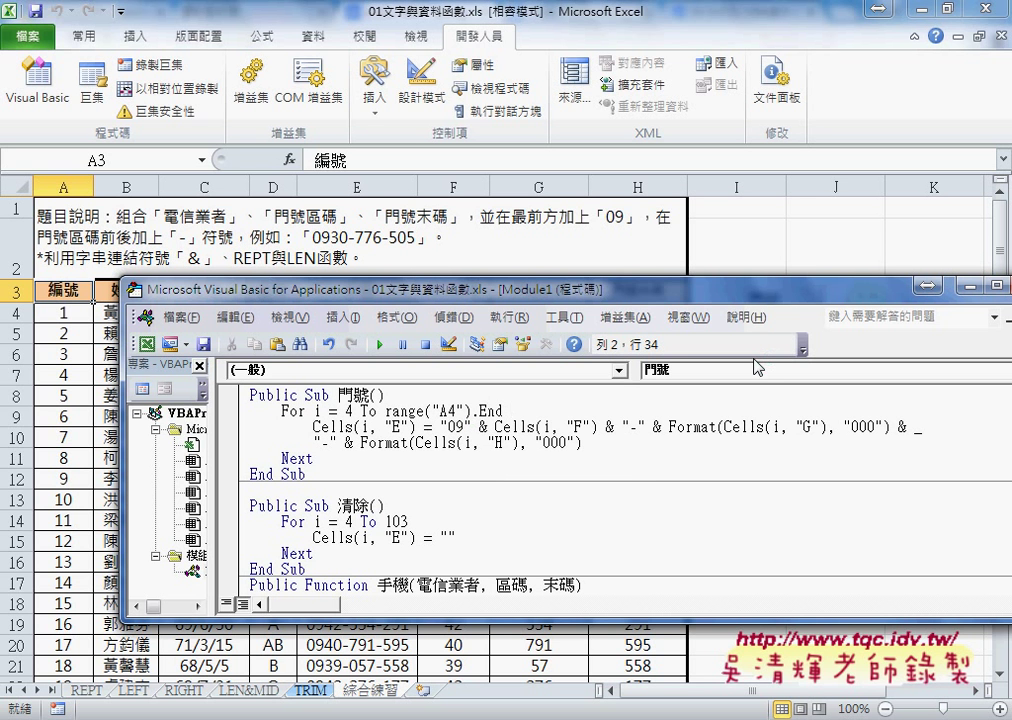
key(BackSpace)
Step: Supply xlDown as the End direction so the bound reads range("A4").End(xlDown)
text(()
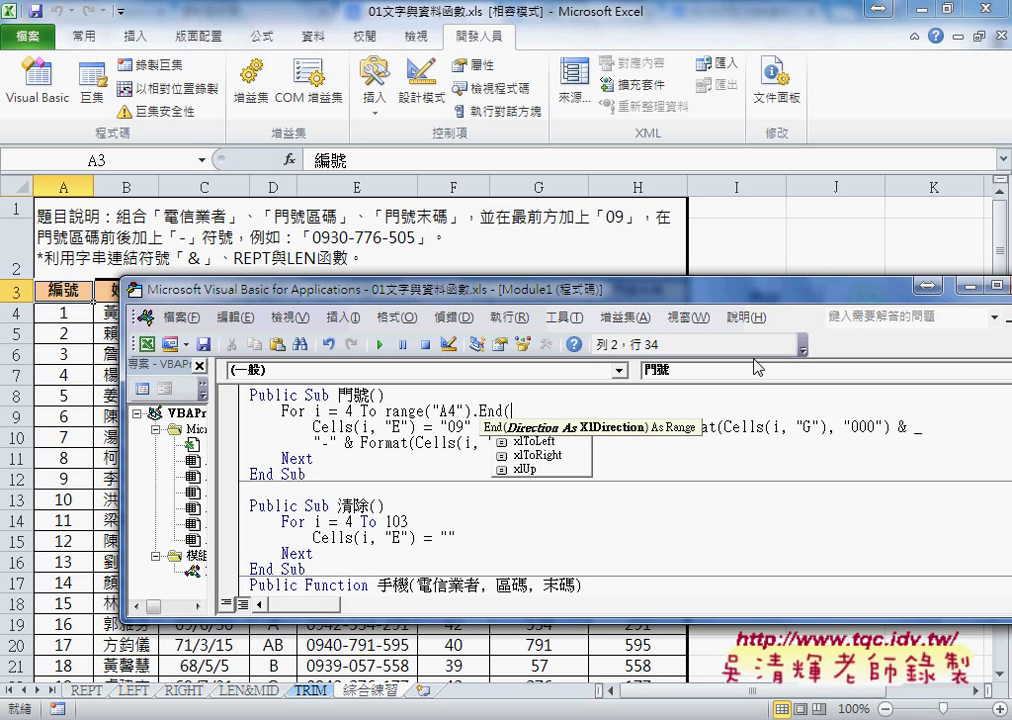
key(Down)
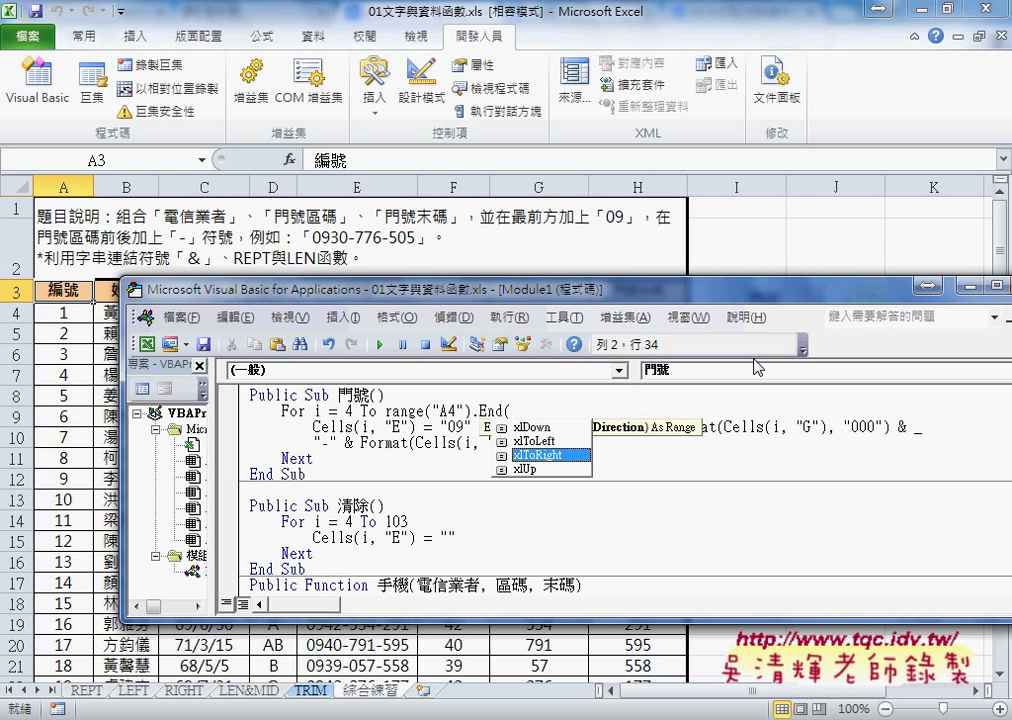
key(Up)
key(Up)
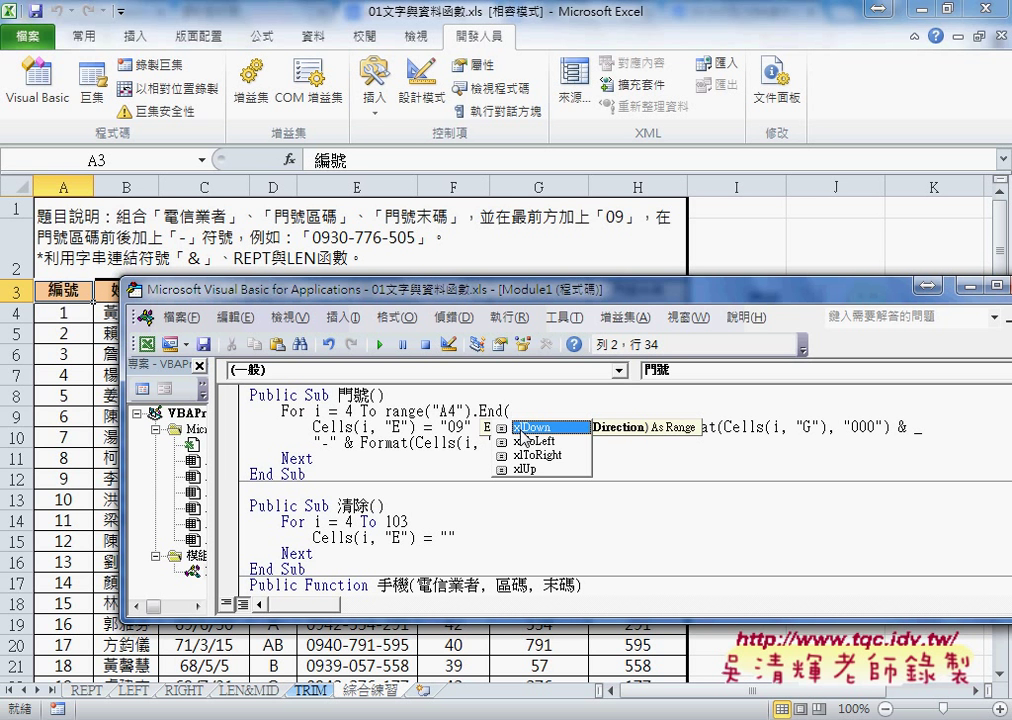
key(BackSpace)
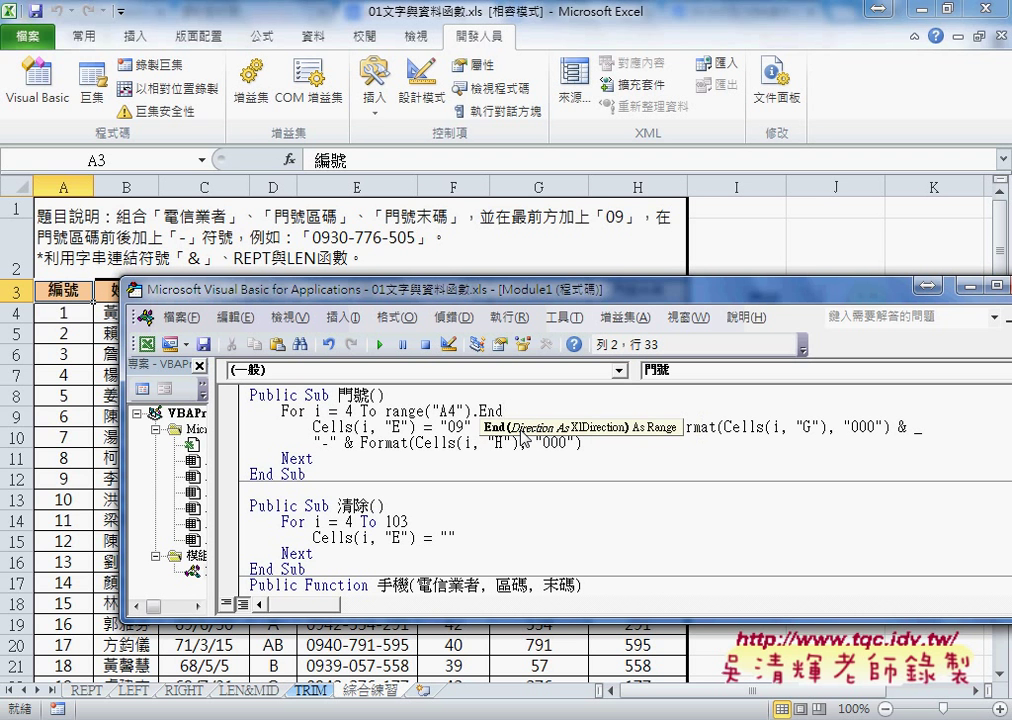
text(()
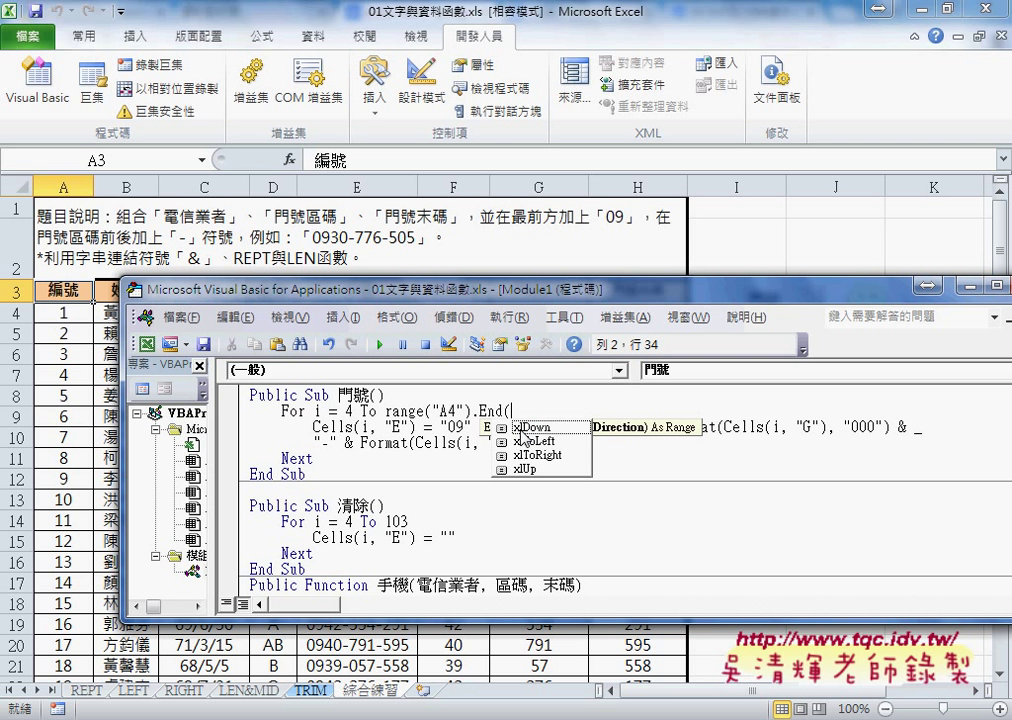
click(521, 430)
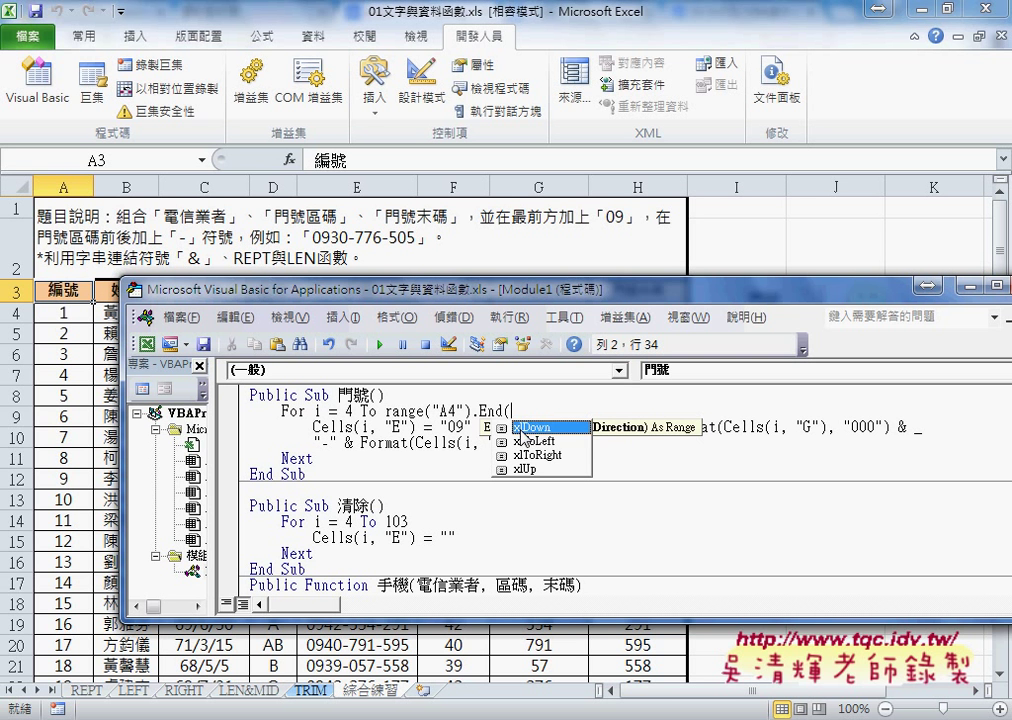
key(Tab)
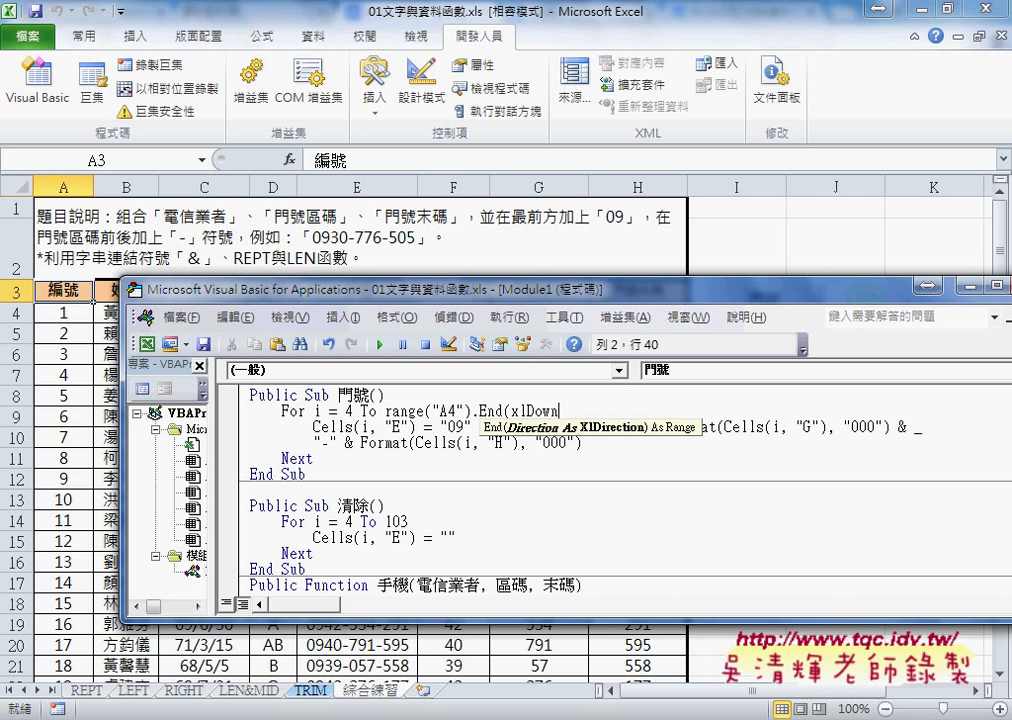
text())
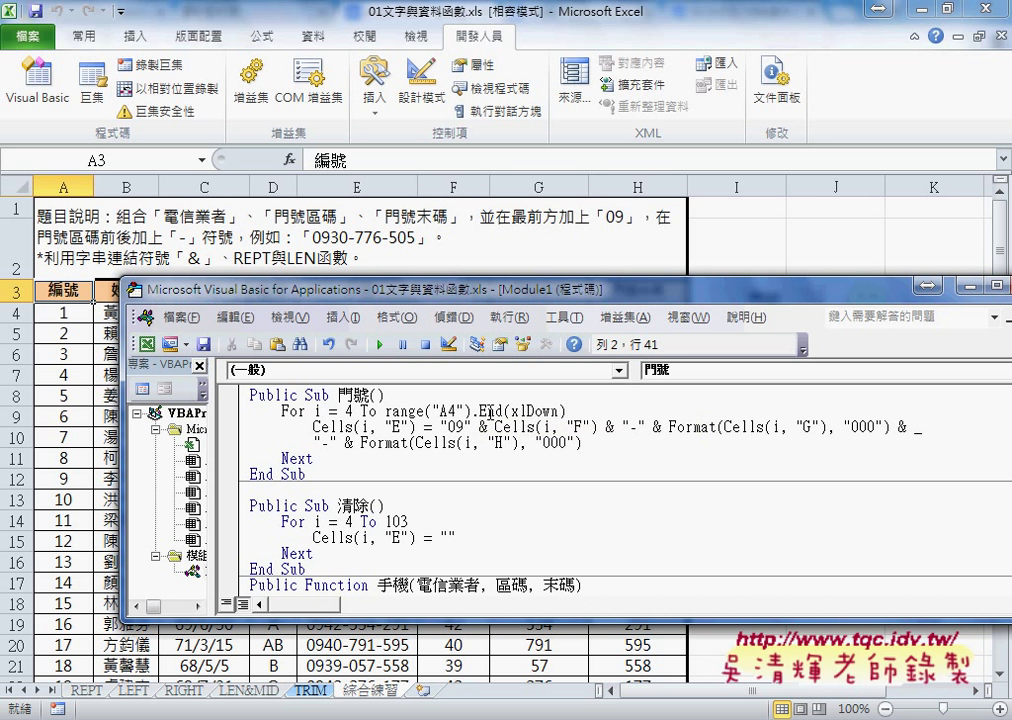
Step: Highlight End(xlDown) to explain it, then append .row after it
drag(479, 411, 569, 411)
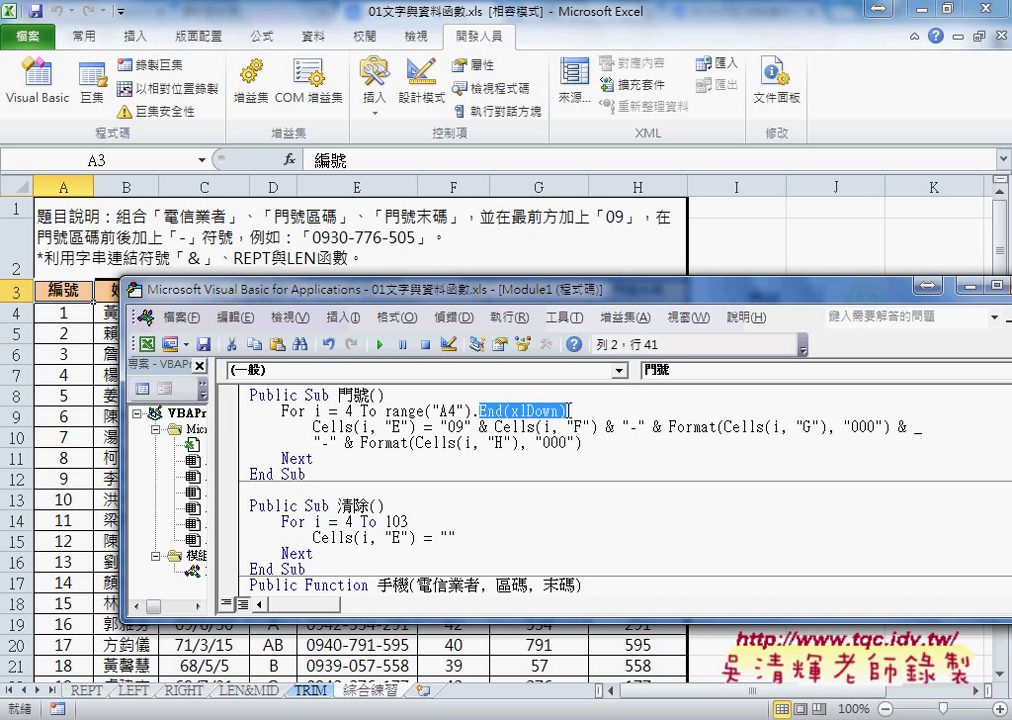
click(569, 411)
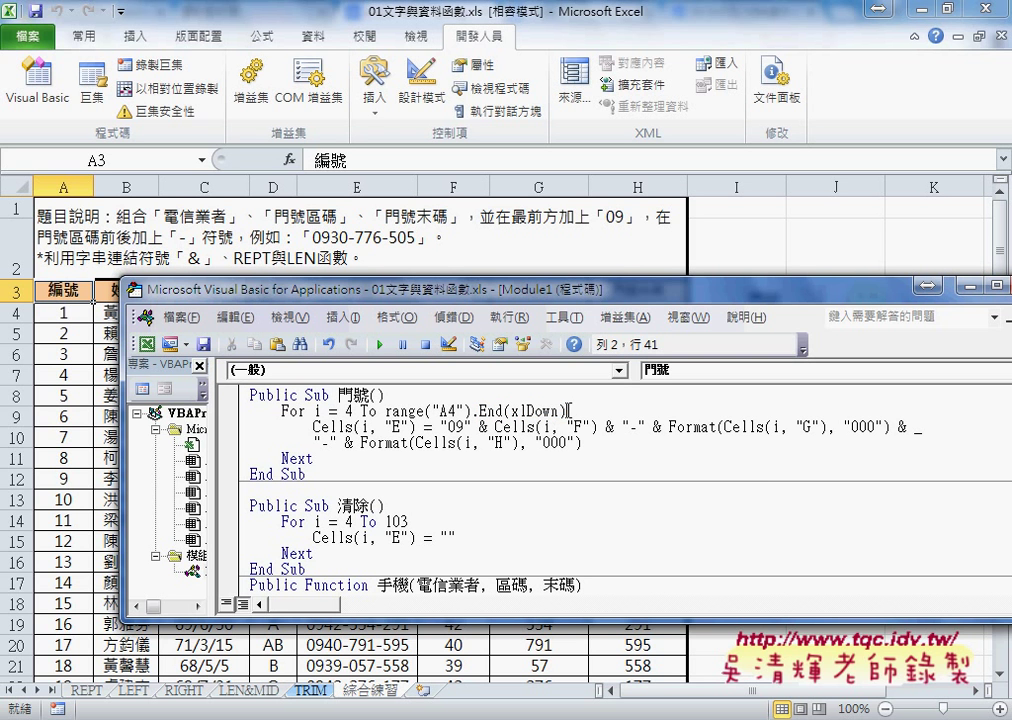
text(.)
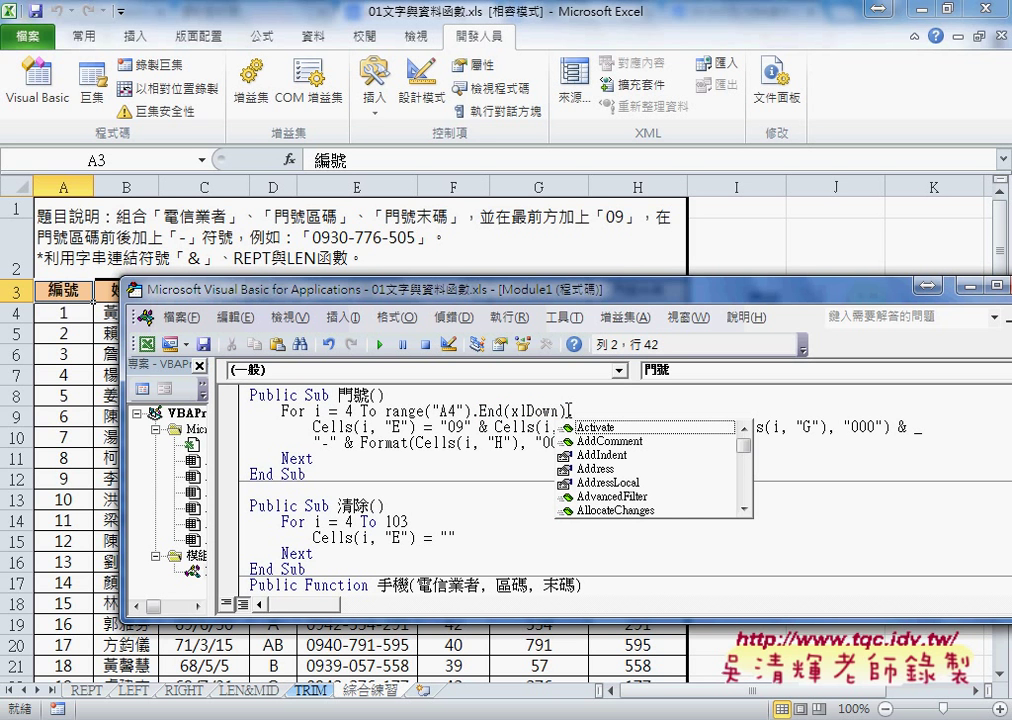
text(r)
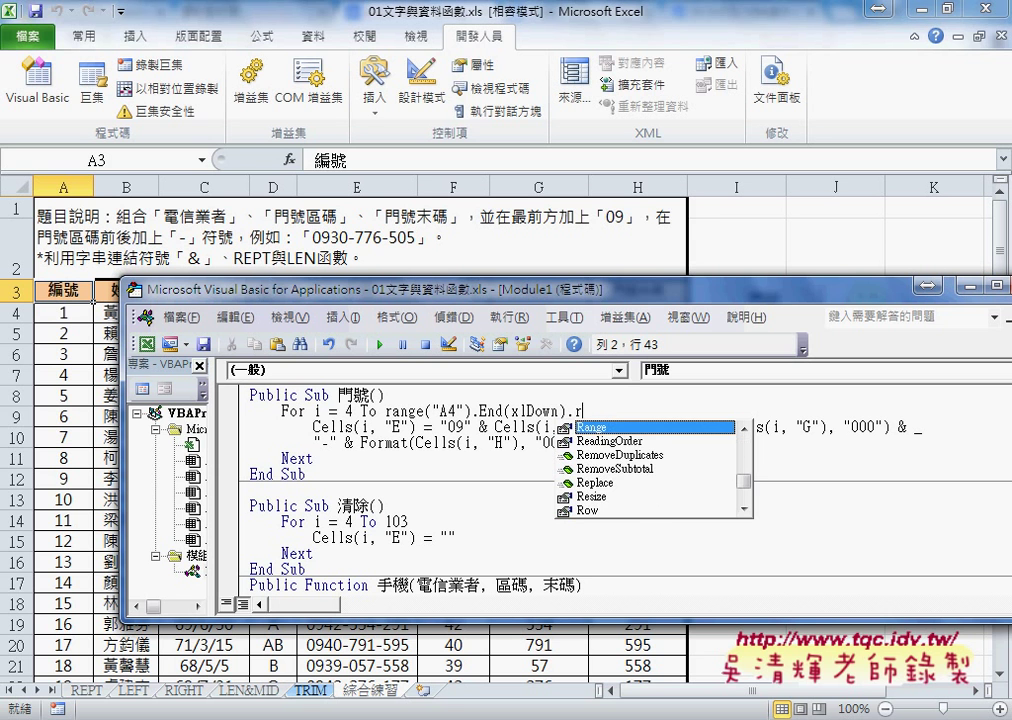
text(o)
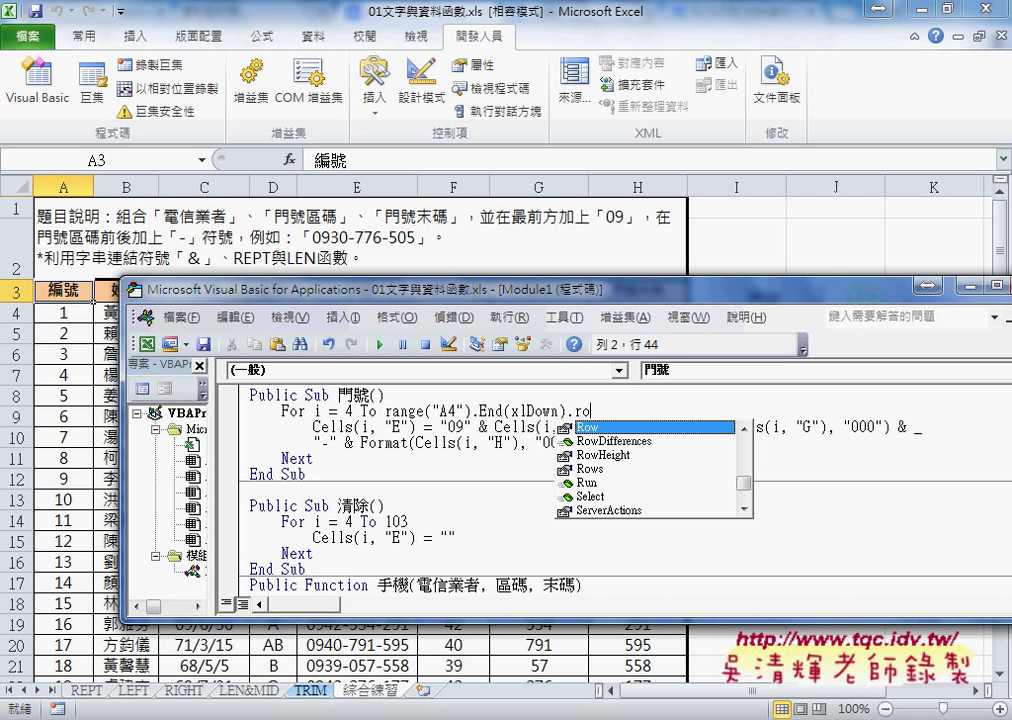
text(w)
Step: Select the whole Range("A4").End(xlDown).Row expression to explain the dynamic last-row bound
drag(599, 411, 386, 411)
key(ctrl+c)
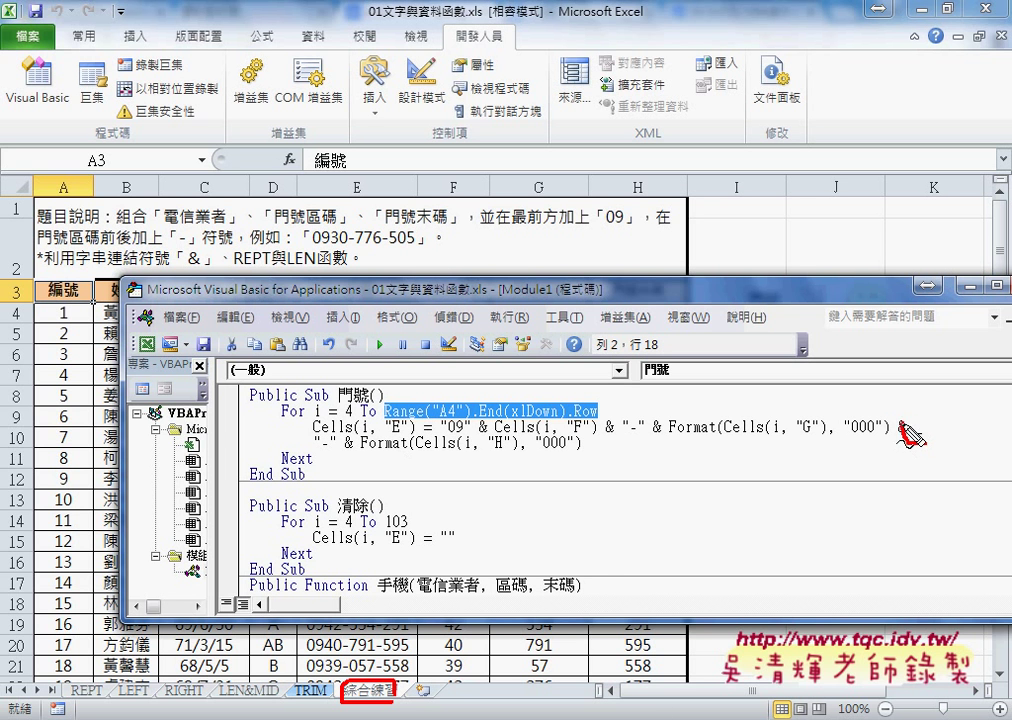
drag(924, 422, 931, 431)
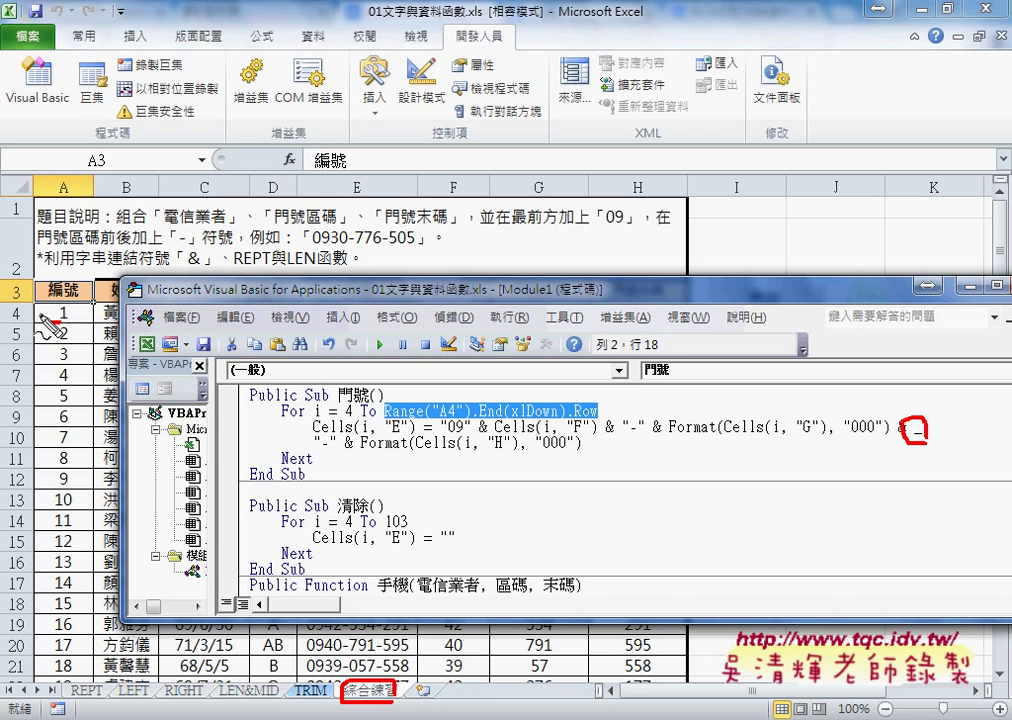
mouse_move(42, 320)
mouse_down()
mouse_move(62, 300)
mouse_move(63, 410)
mouse_move(81, 386)
mouse_up()
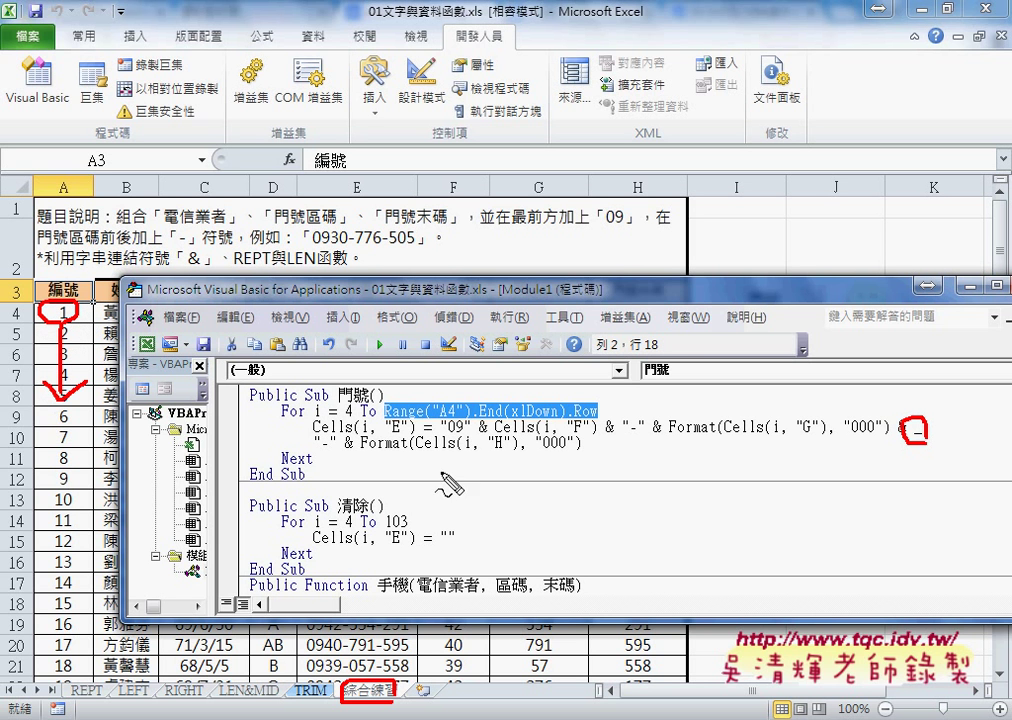
drag(383, 421, 598, 419)
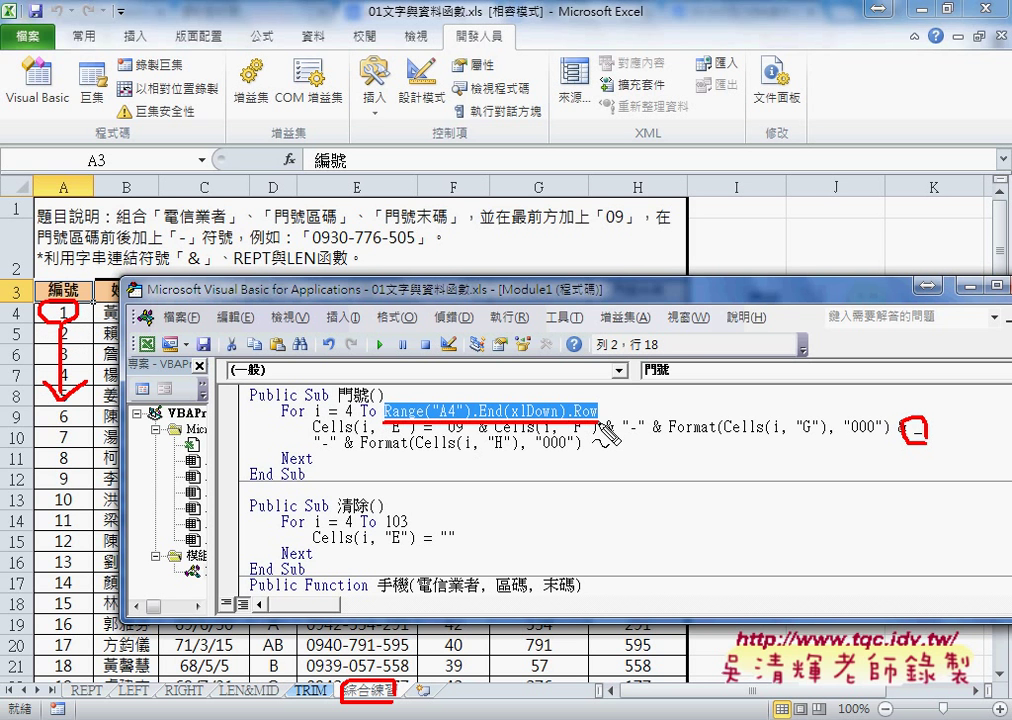
drag(14, 303, 20, 304)
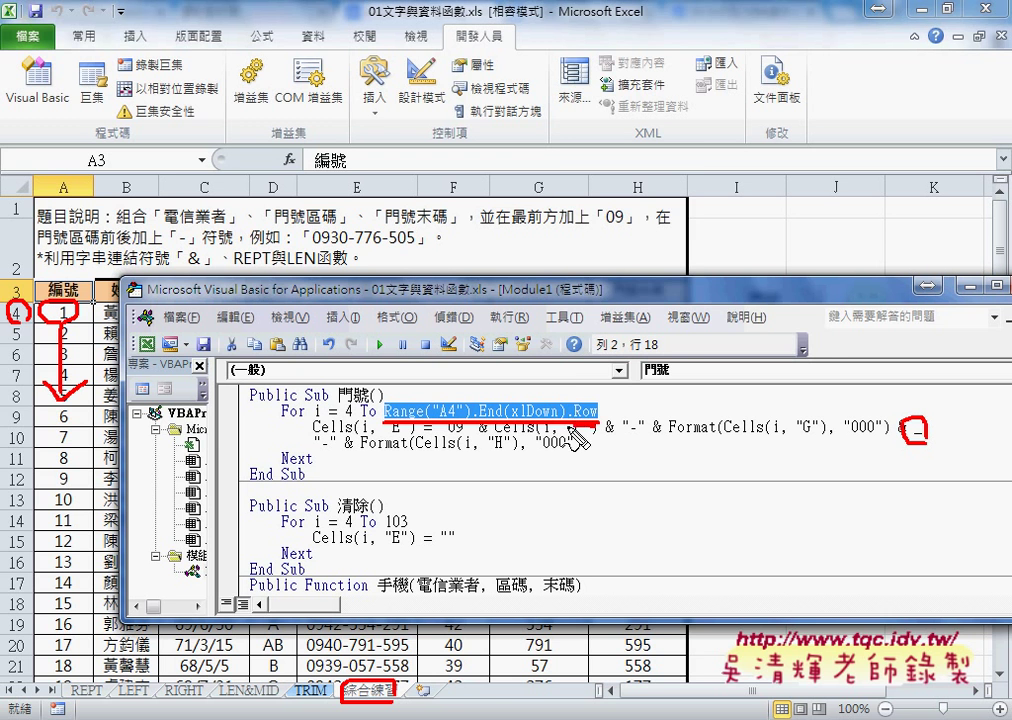
key(Escape)
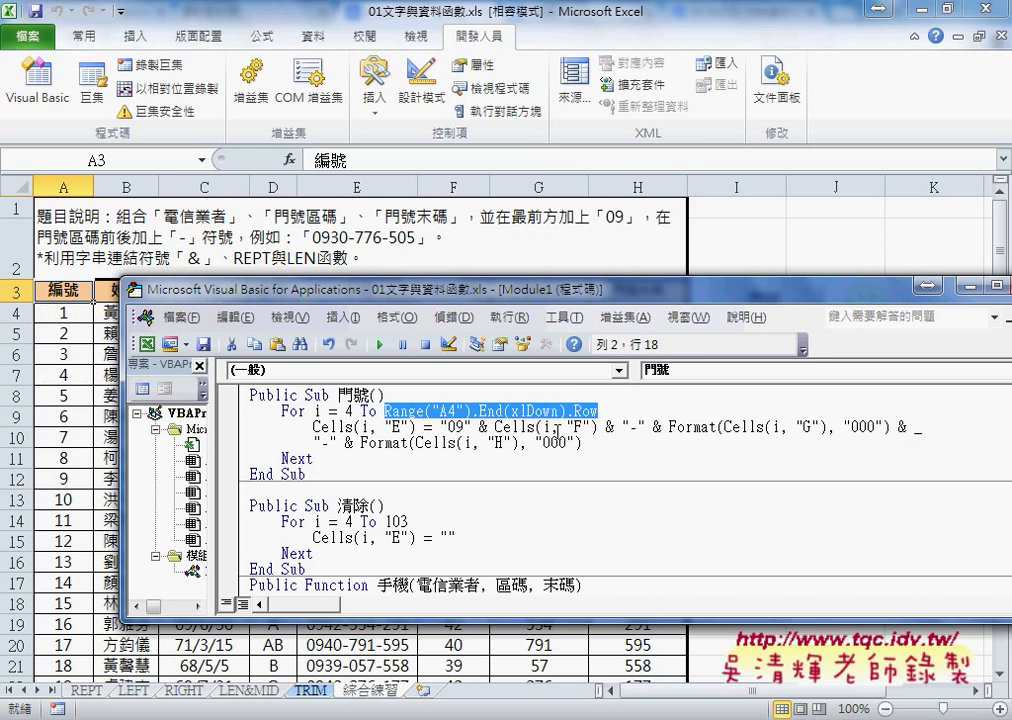
Step: Replace 103 in the 清除 loop with the copied Range("A4").End(xlDown).Row expression, then return to the worksheet
right_click(541, 410)
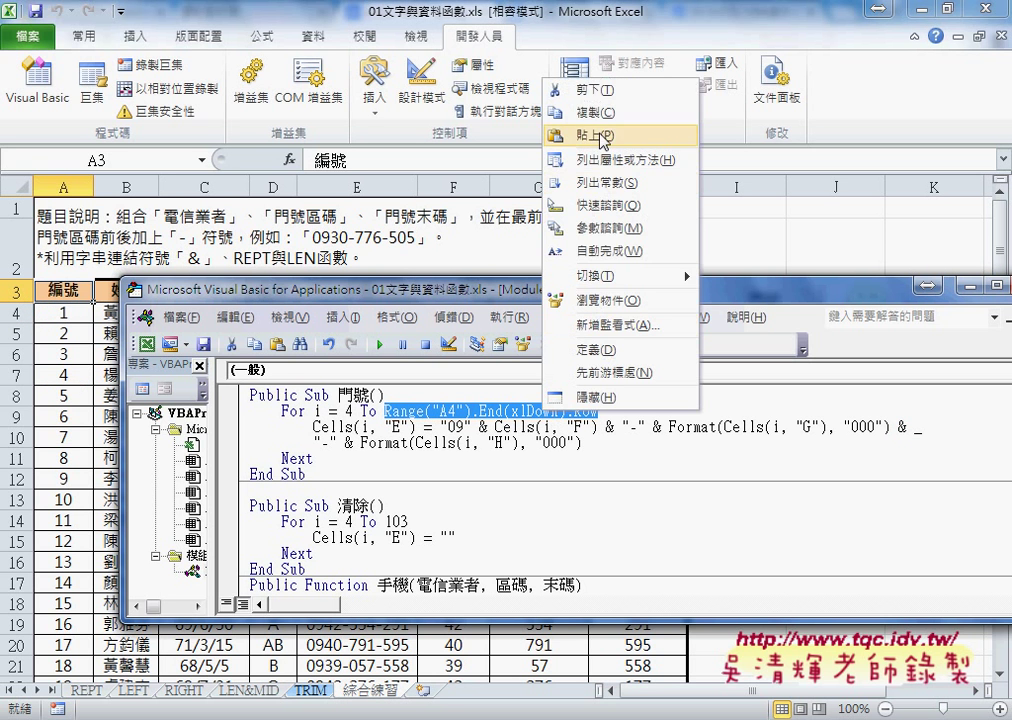
key(Escape)
drag(409, 521, 386, 521)
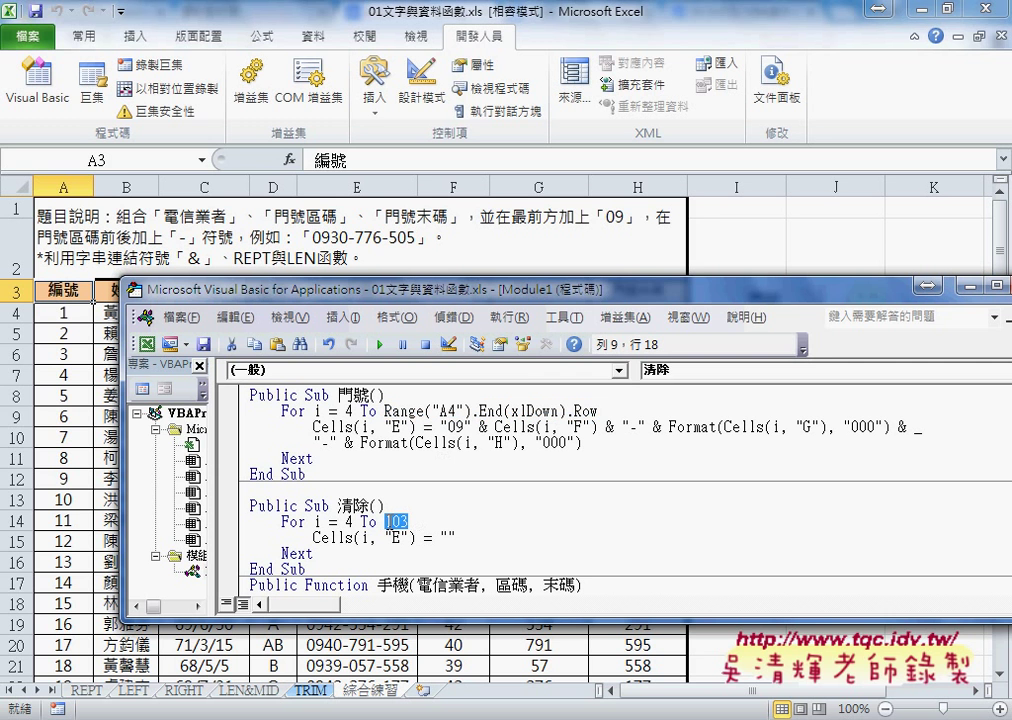
key(ctrl+v)
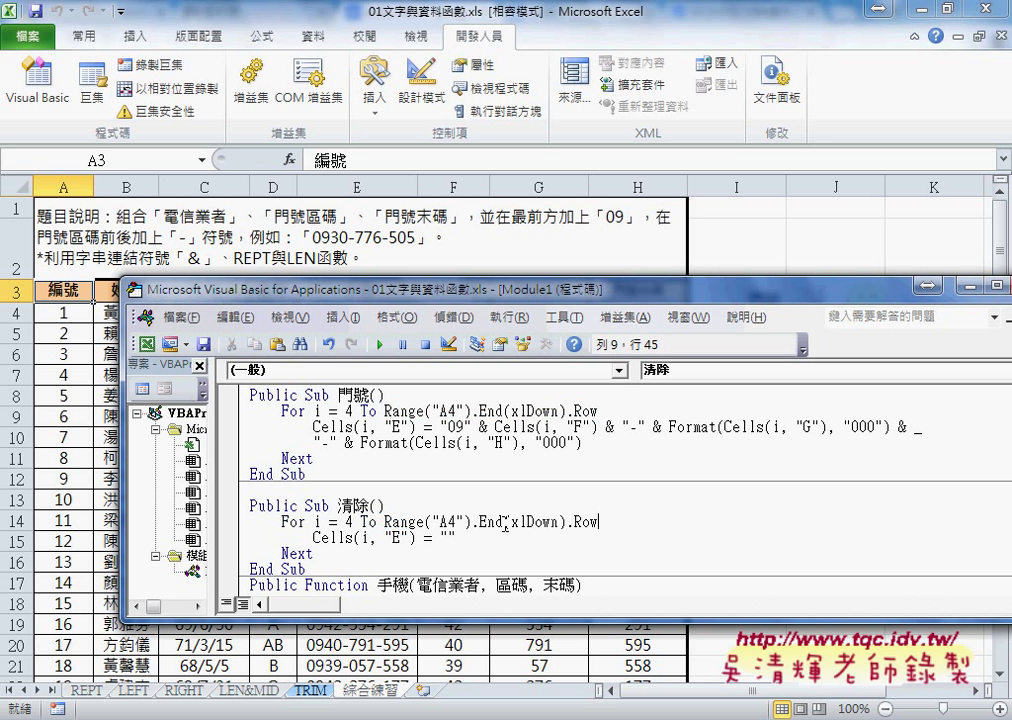
click(86, 542)
Step: Copy the records in rows 99–103 to row 104 and renumber the new rows 101 to 105
key(ctrl+Down)
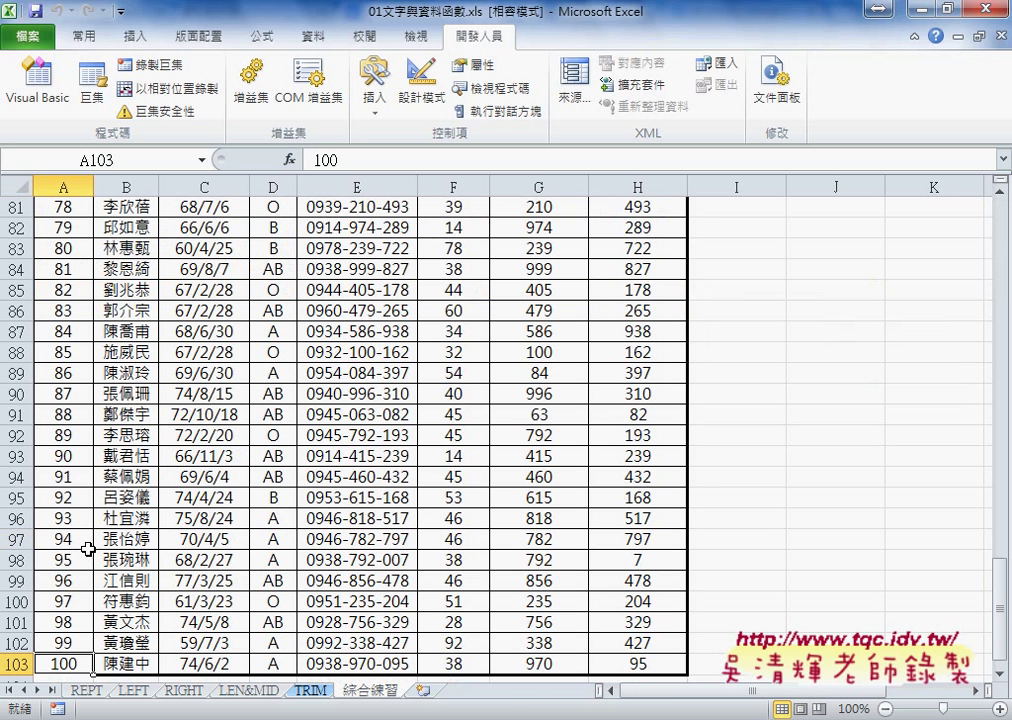
scroll(88, 549, down, 3)
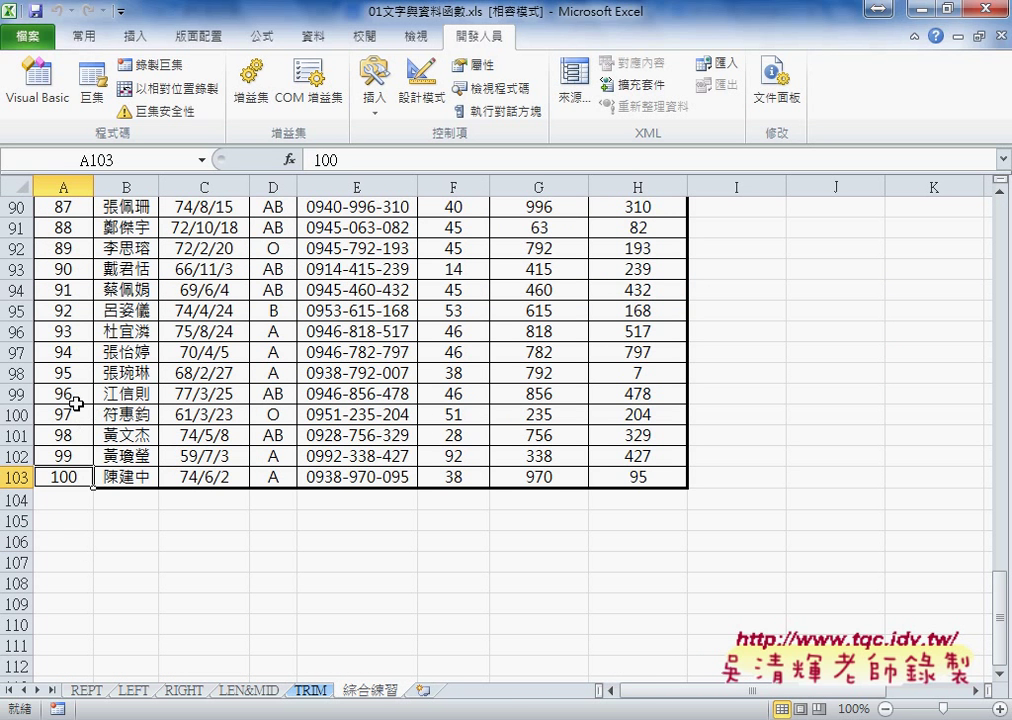
mouse_move(76, 395)
mouse_down()
mouse_move(88, 455)
mouse_move(648, 477)
mouse_up()
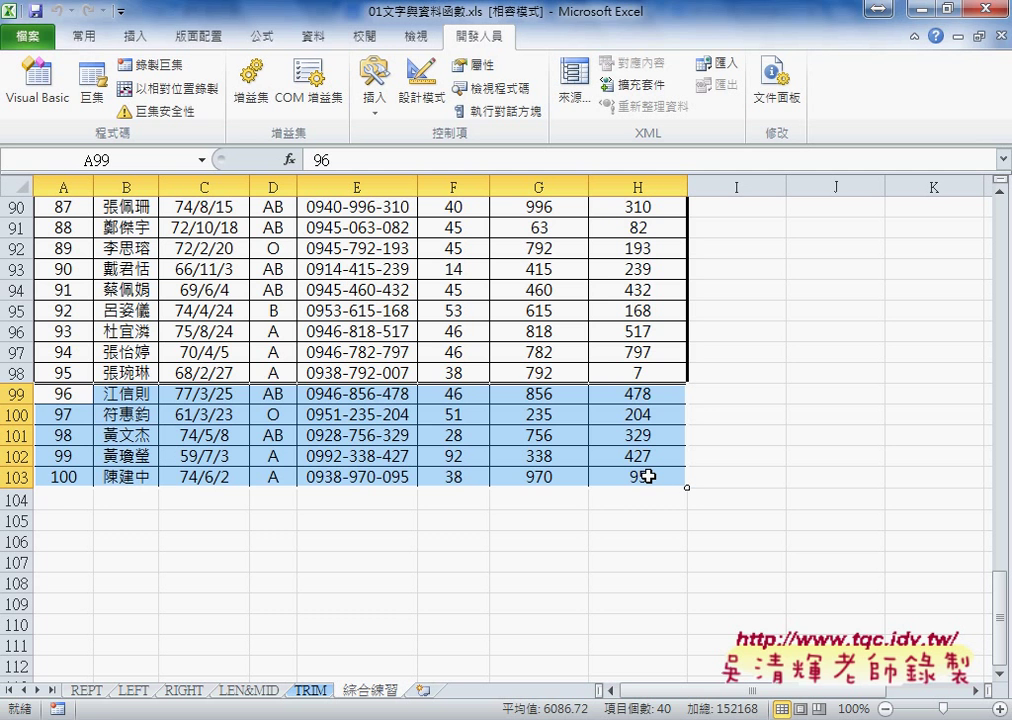
key(ctrl+c)
click(66, 497)
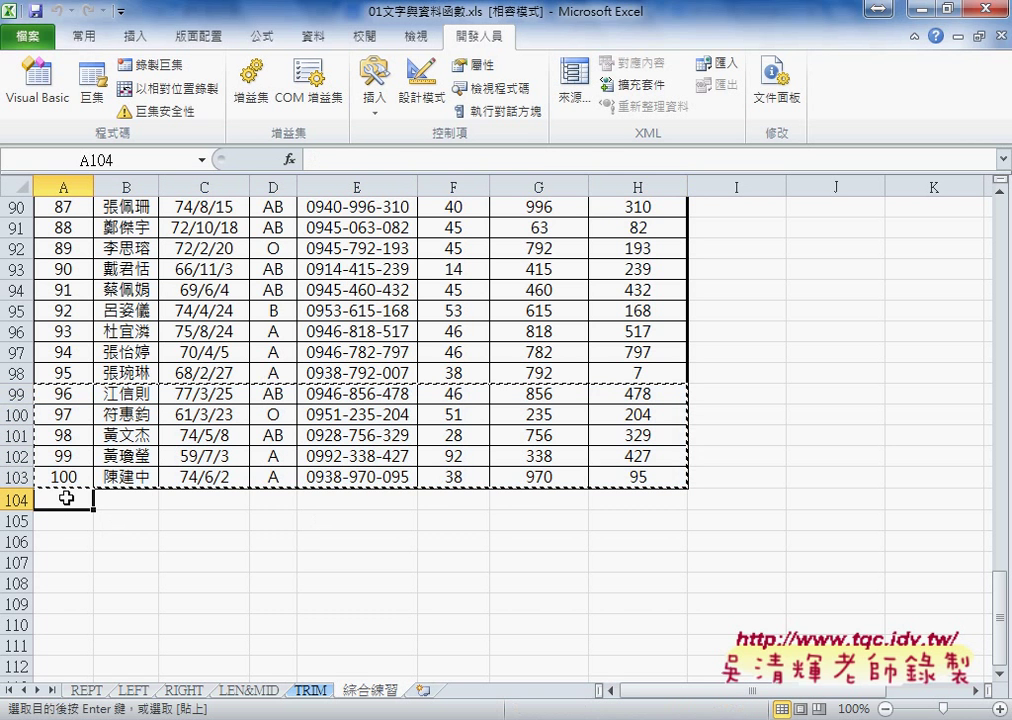
key(ctrl+v)
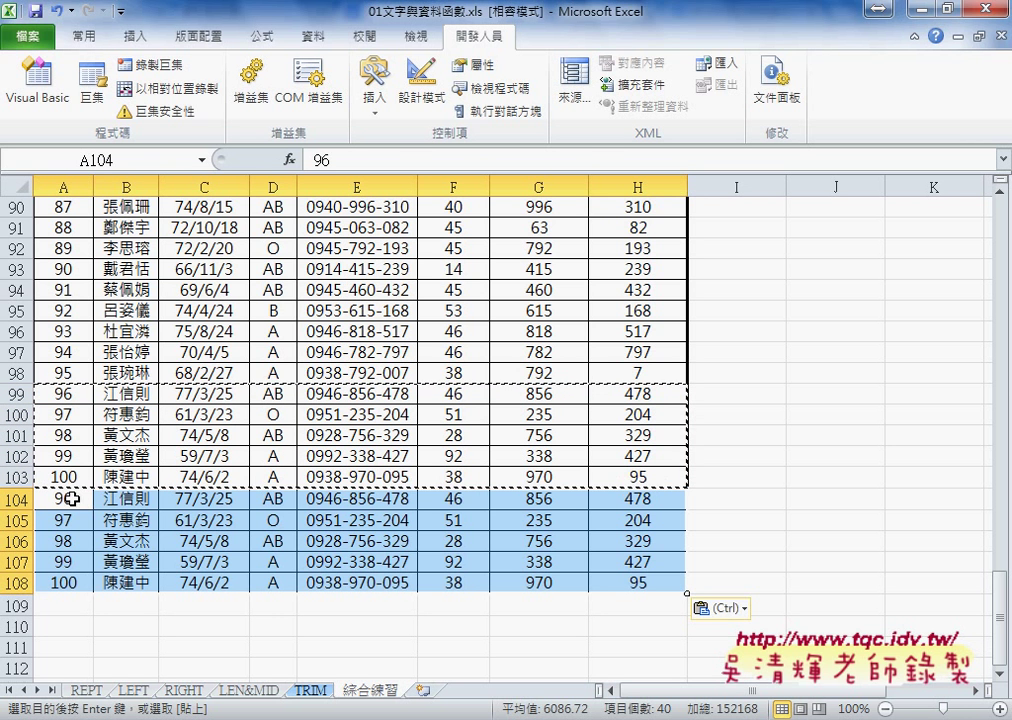
drag(66, 456, 95, 591)
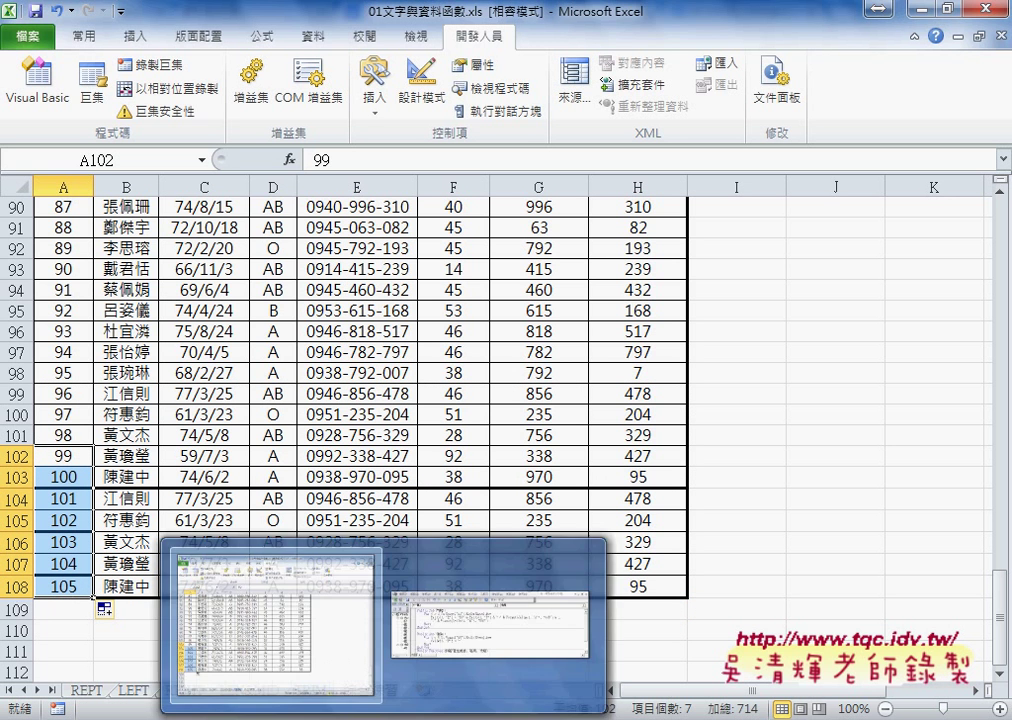
Step: Move the VBA editor aside and run the 清除 macro to empty column E through row 108
click(445, 637)
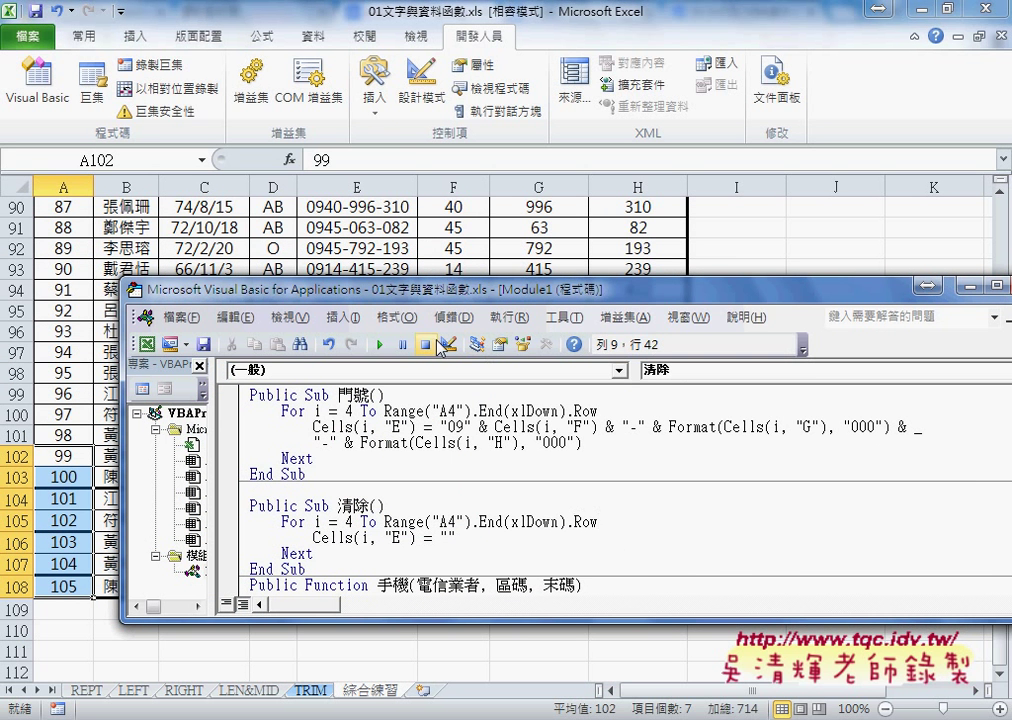
drag(370, 288, 722, 249)
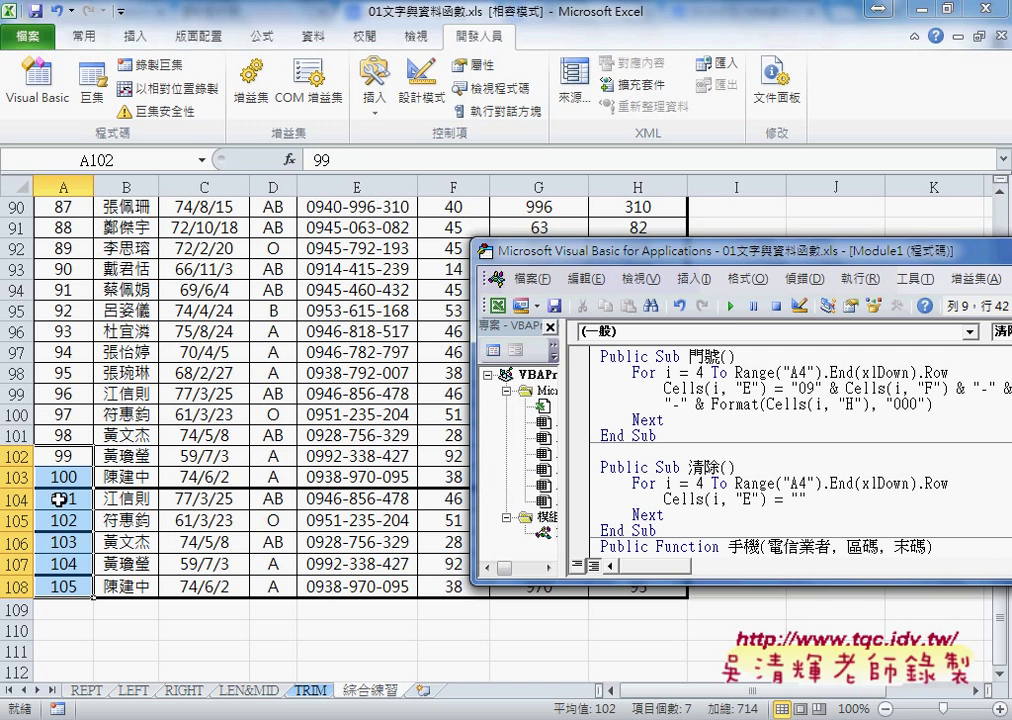
click(743, 470)
click(730, 307)
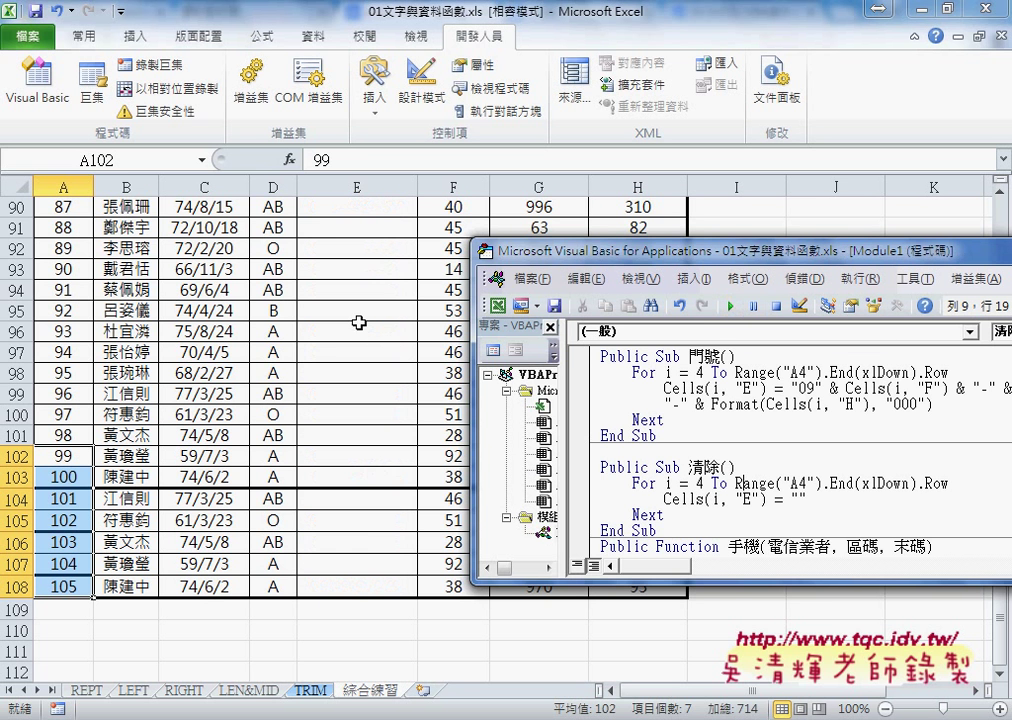
click(767, 390)
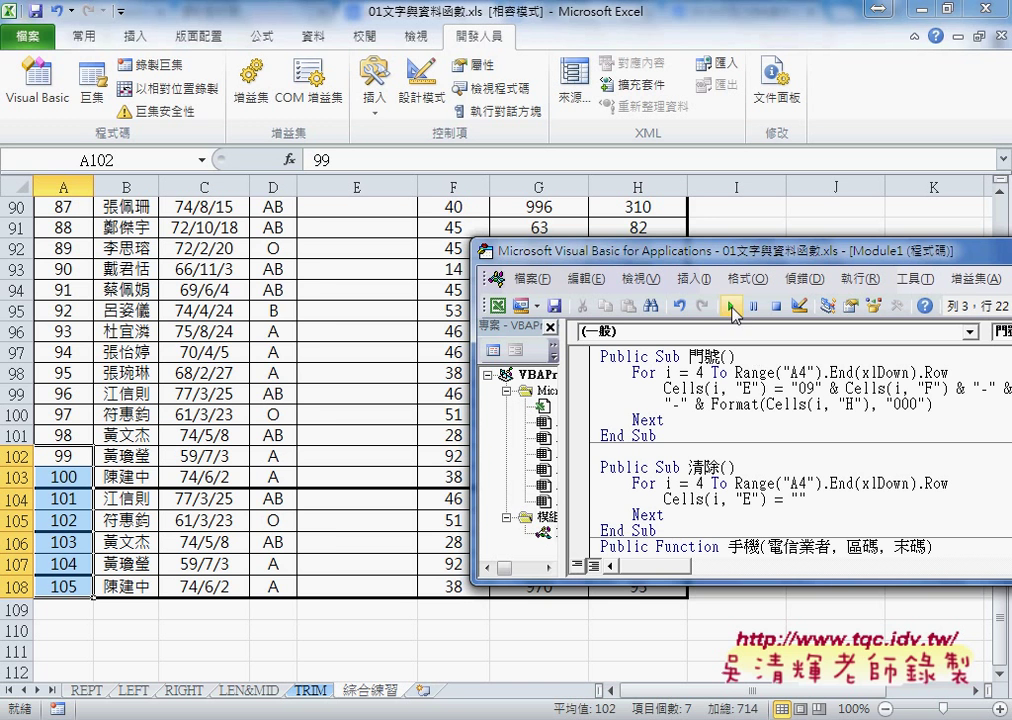
Step: Run the 門號 macro to refill column E through row 108, then highlight End(xlDown).Row
click(730, 307)
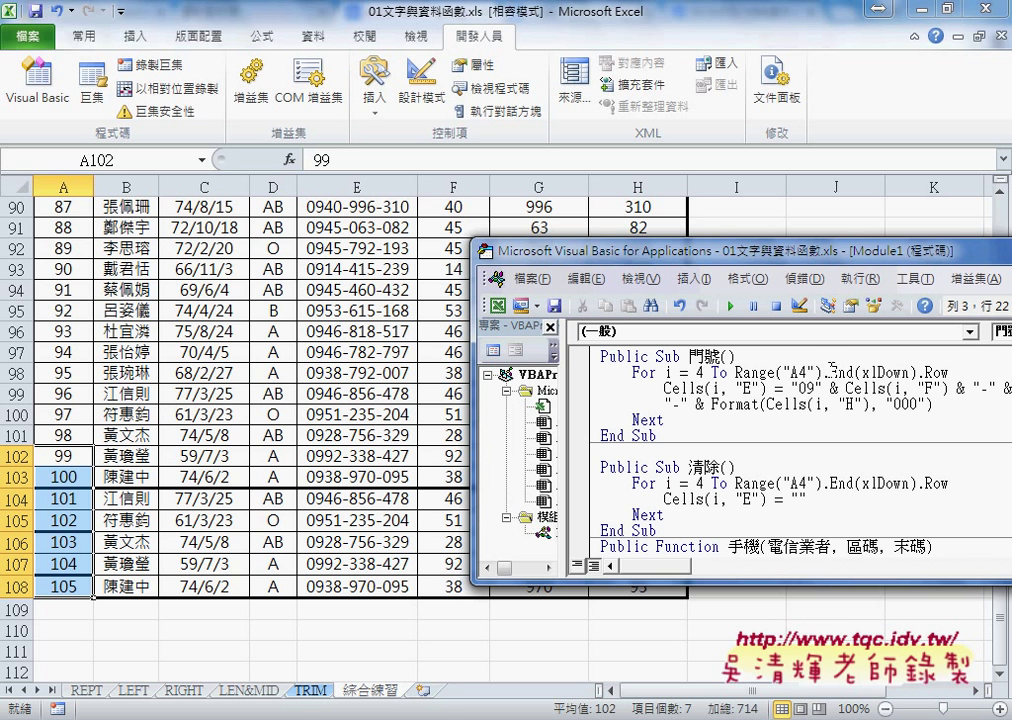
drag(828, 371, 953, 371)
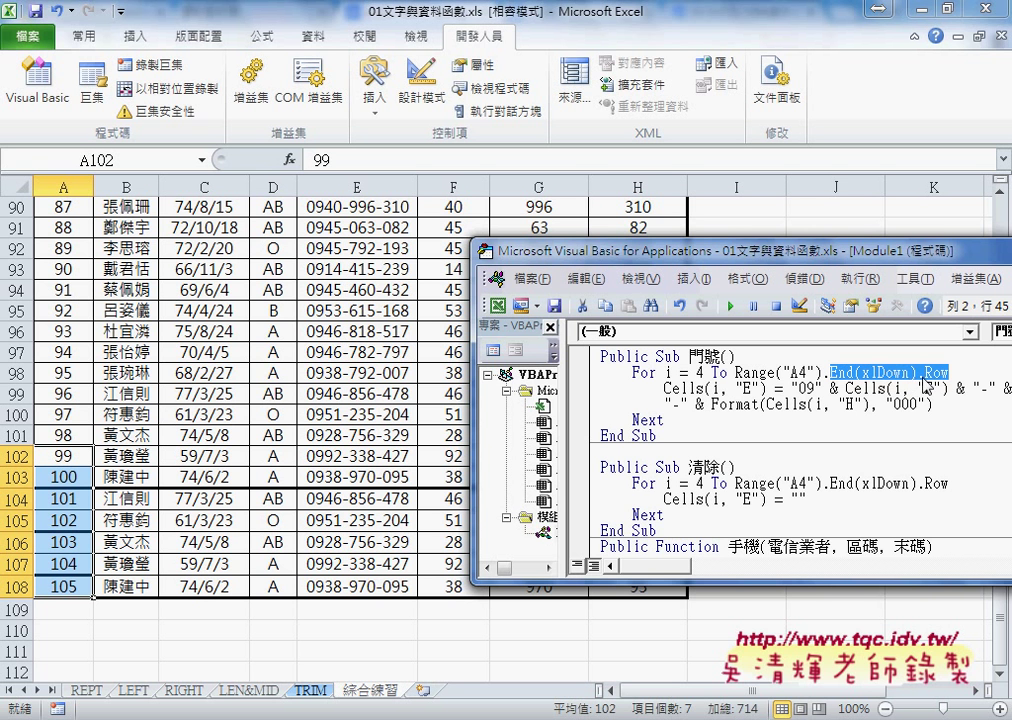
click(926, 372)
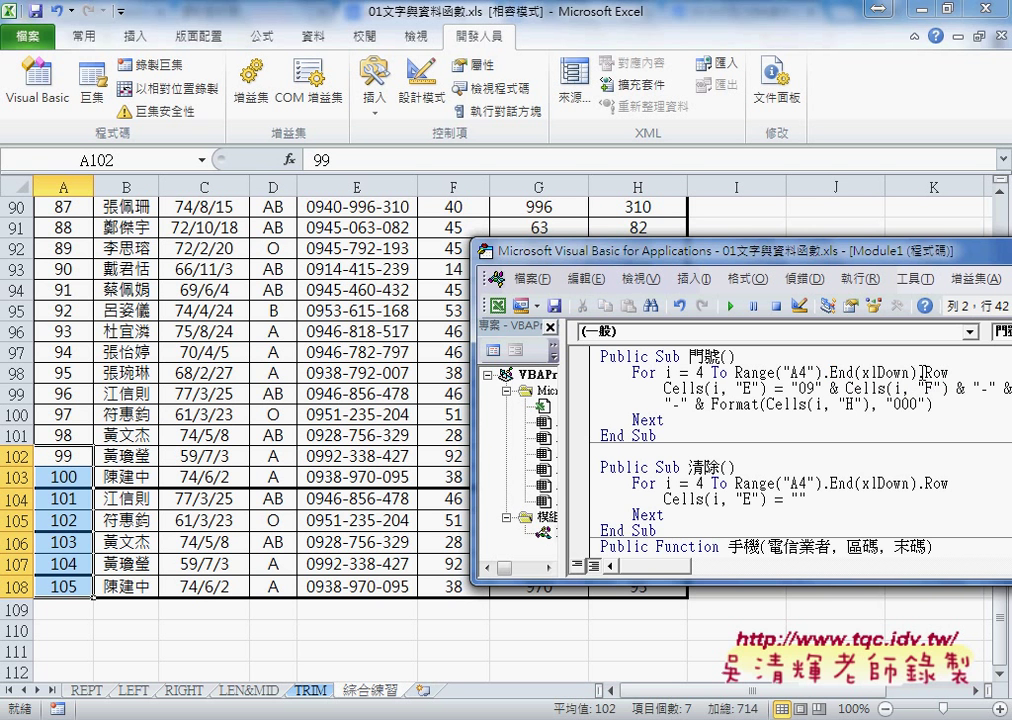
drag(918, 372, 952, 372)
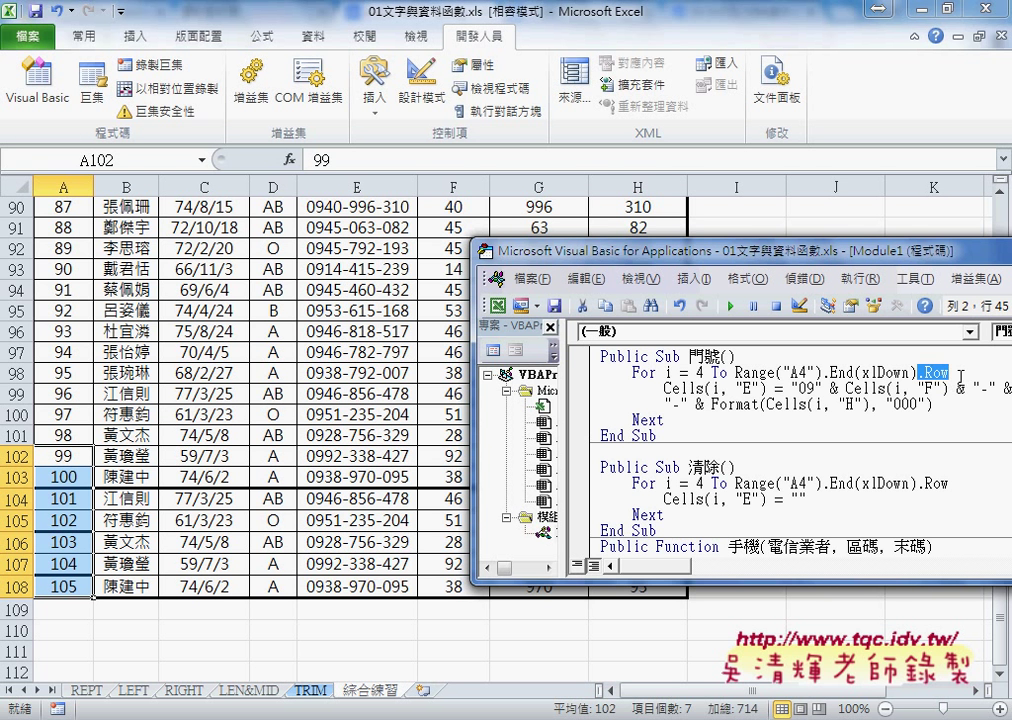